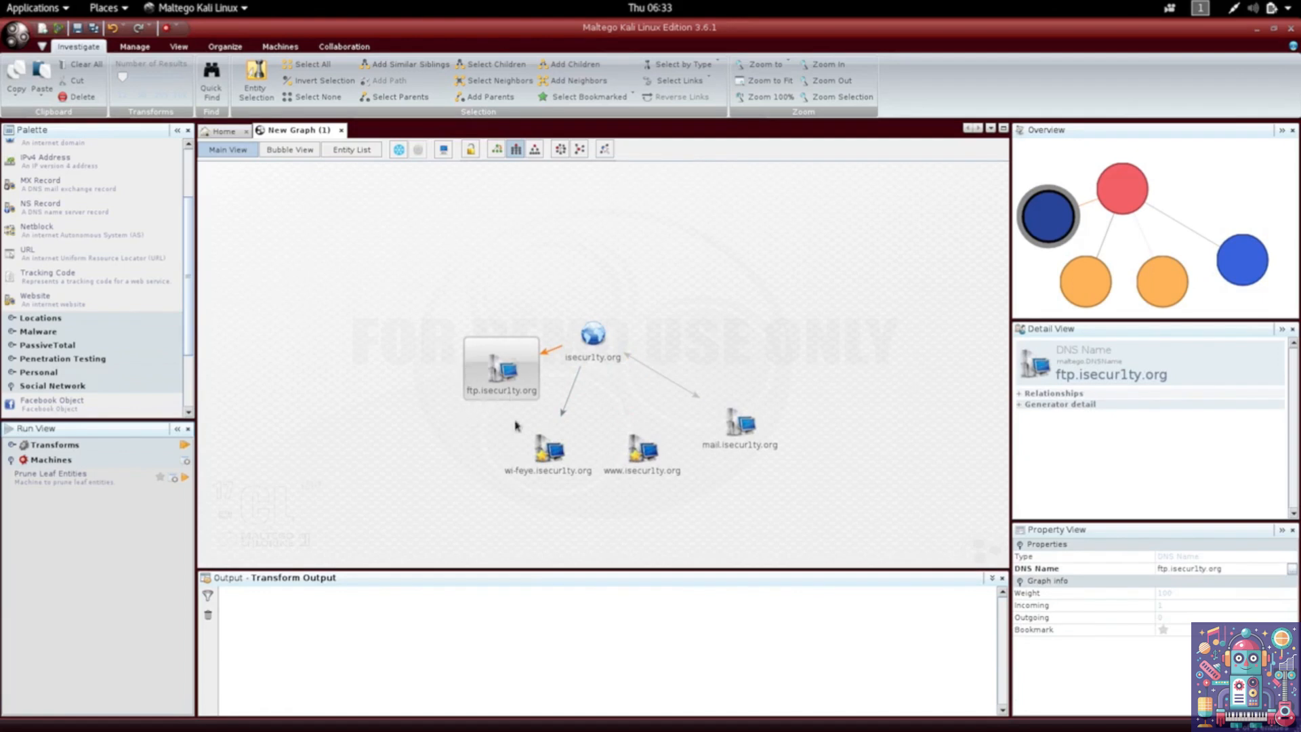
Inspect the wi-feye, mail and www entities linked to the isecur1ty.org domain in the graph
{"action": "left_click", "coordinate": [539, 449]}
{"action": "left_click", "coordinate": [610, 473]}
{"action": "left_click", "coordinate": [738, 426]}
{"action": "left_click", "coordinate": [651, 472]}
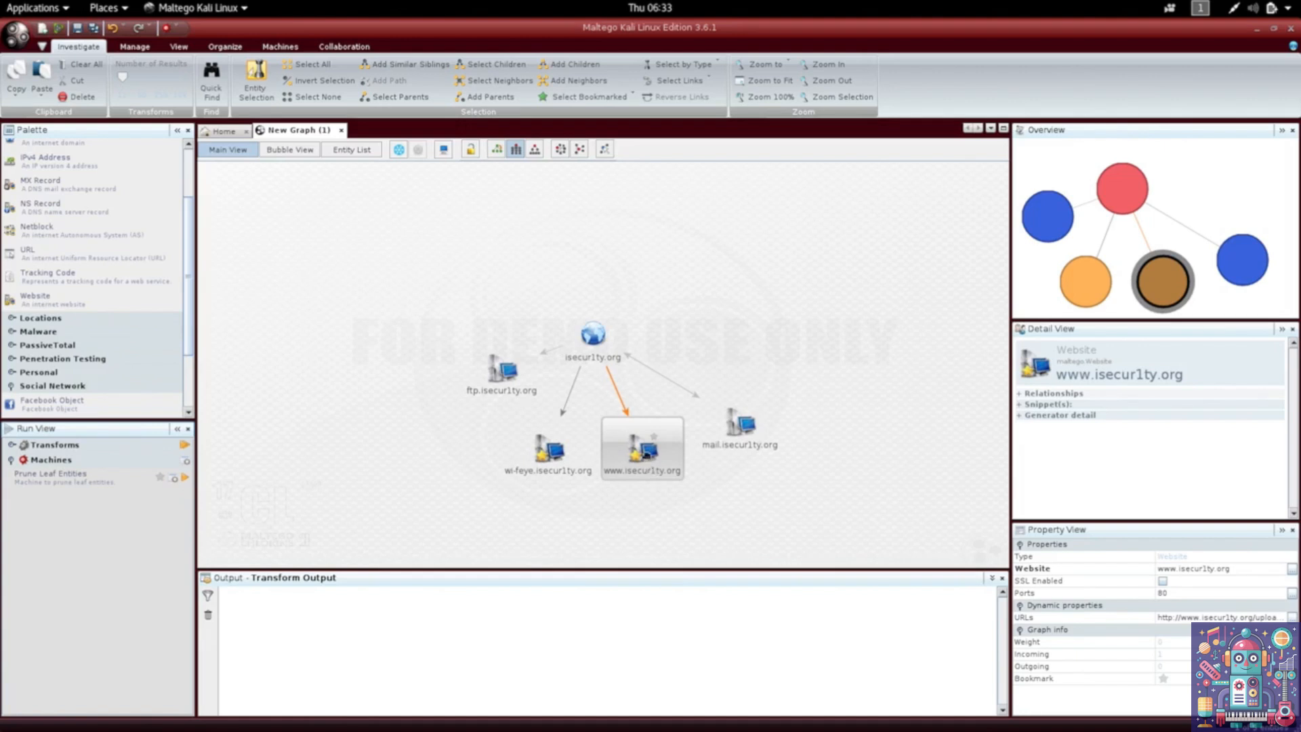
{"action": "left_click", "coordinate": [534, 150]}
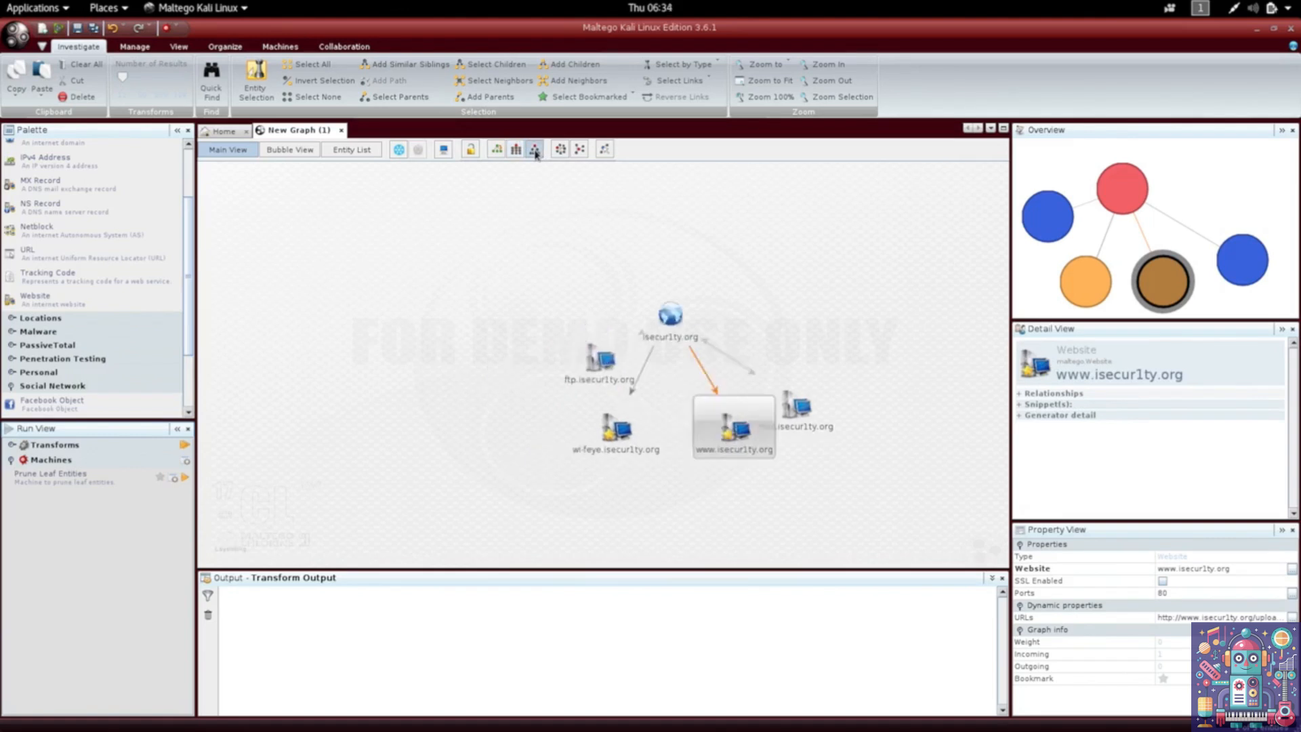
{"action": "left_click", "coordinate": [561, 149]}
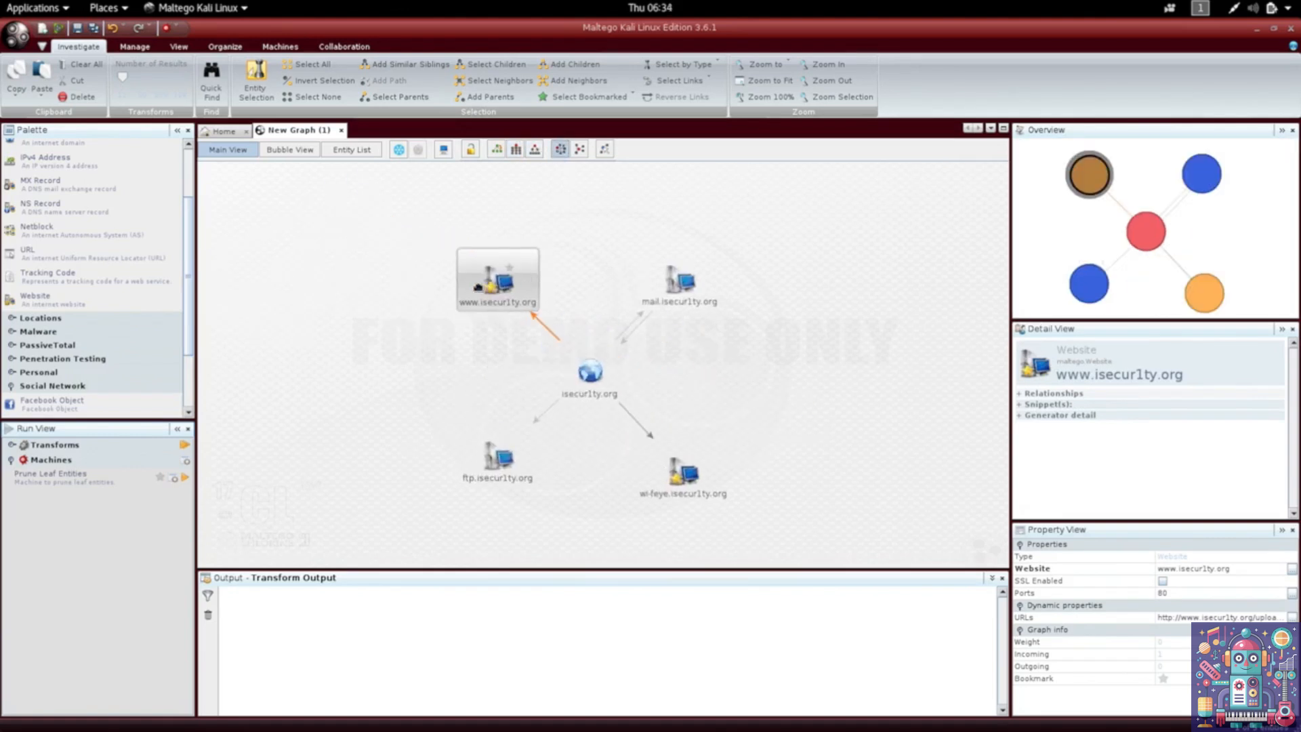
{"action": "left_click_drag", "start_coordinate": [498, 282], "coordinate": [397, 483]}
{"action": "left_click", "coordinate": [493, 467]}
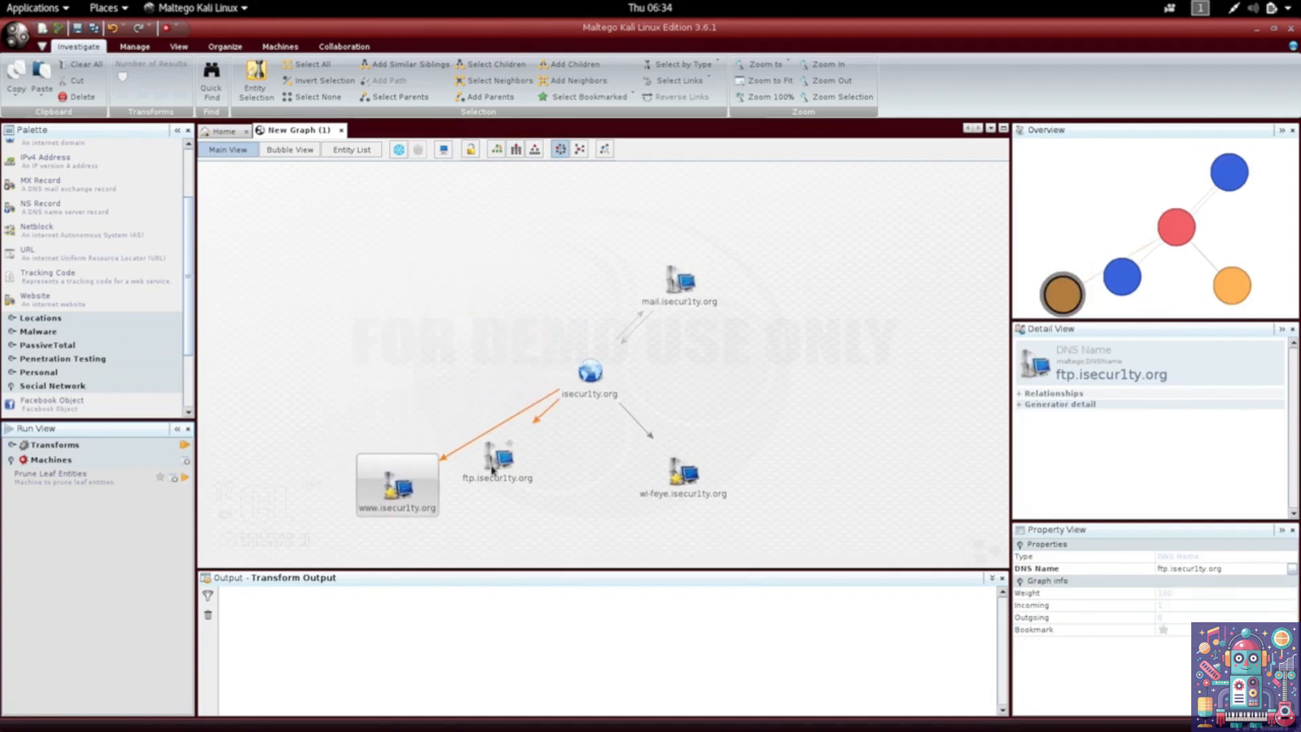
{"action": "left_click_drag", "start_coordinate": [493, 469], "coordinate": [450, 294]}
{"action": "left_click", "coordinate": [382, 500]}
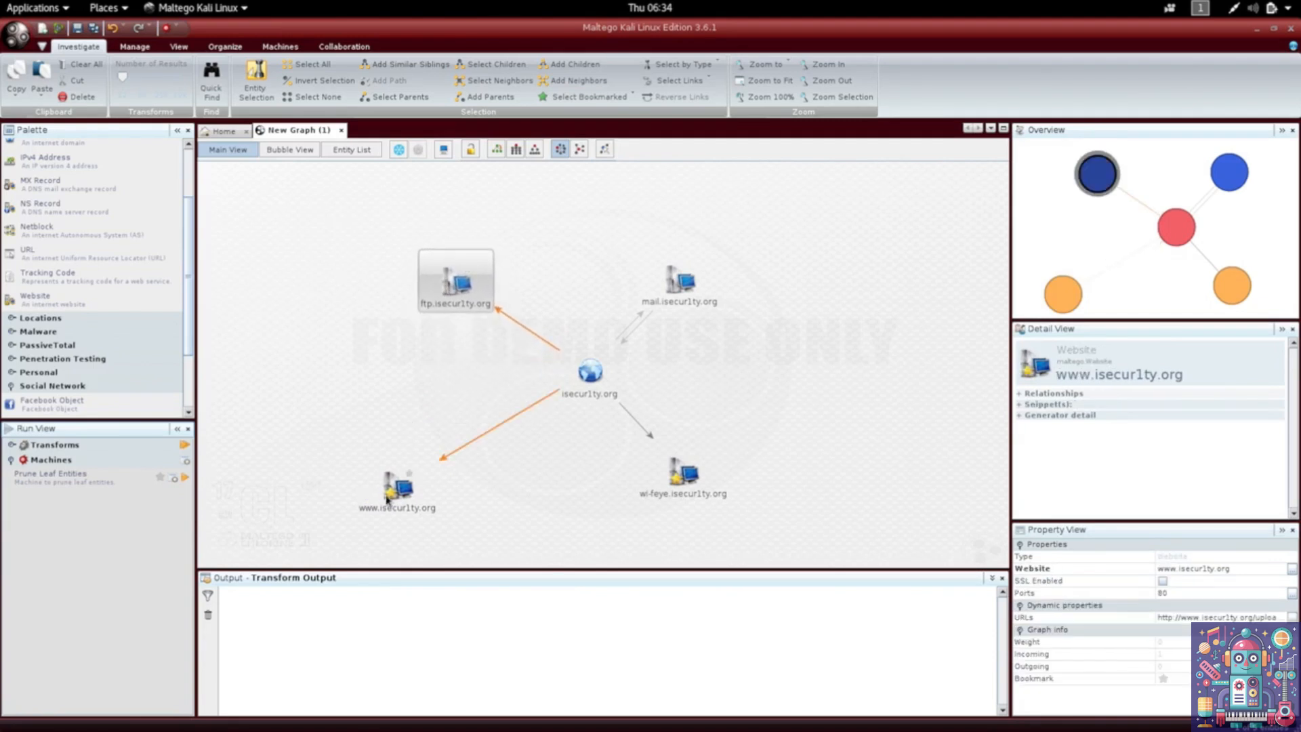
{"action": "right_click", "coordinate": [395, 497]}
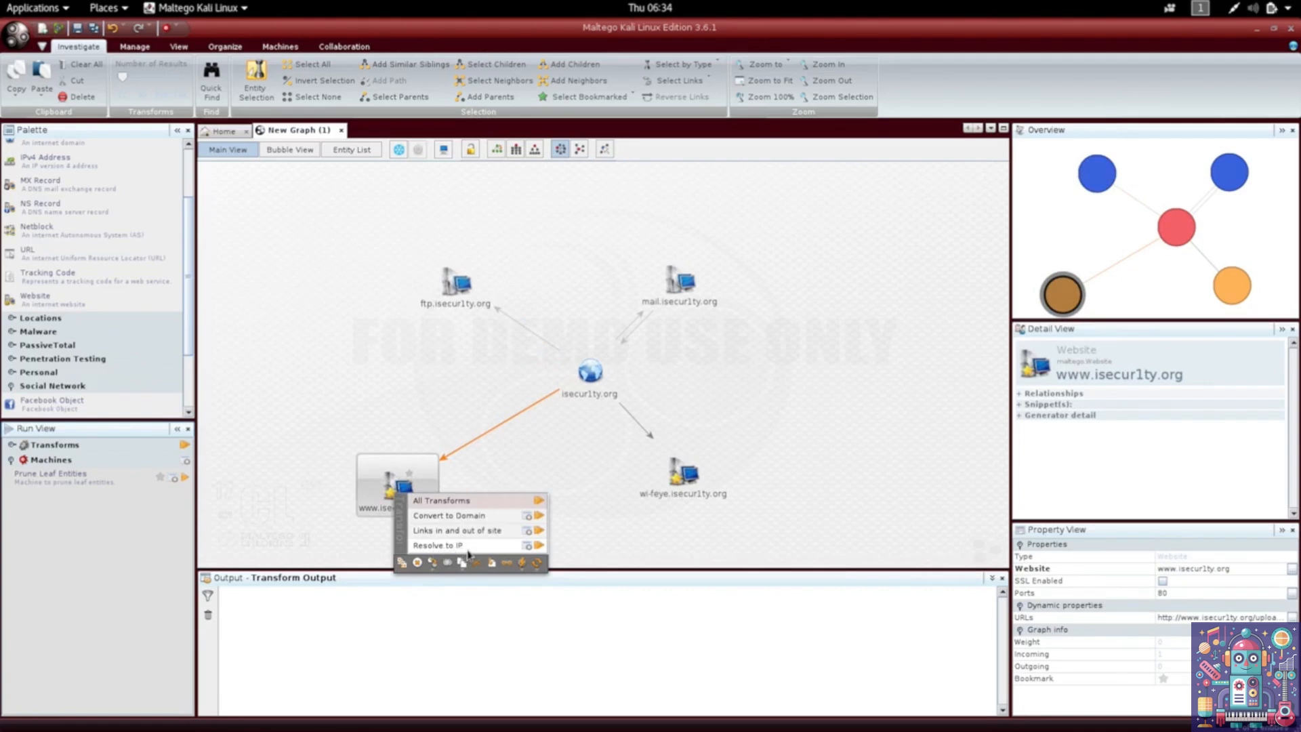
{"action": "left_click", "coordinate": [538, 545]}
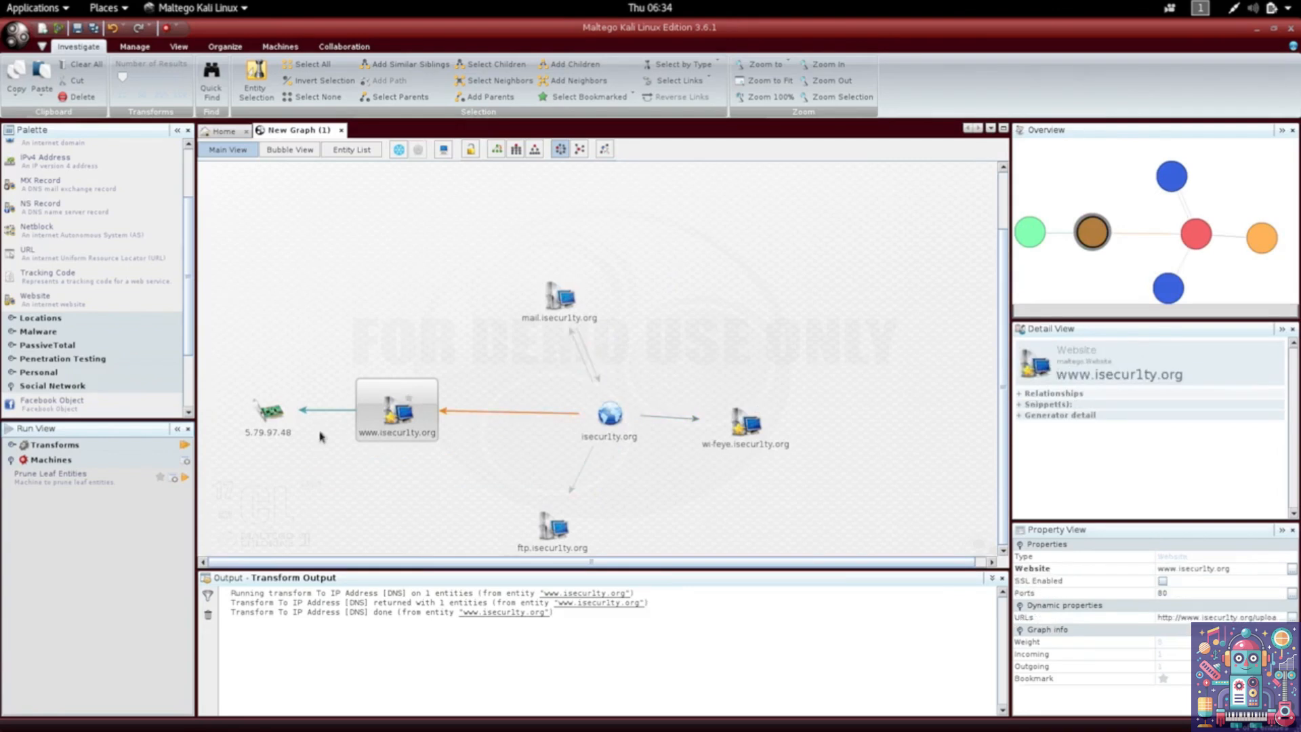
Run the DNS from IP transforms on the 5.79.97.48 entity and enlarge the graph area by shrinking the transform output
{"action": "left_click", "coordinate": [279, 417]}
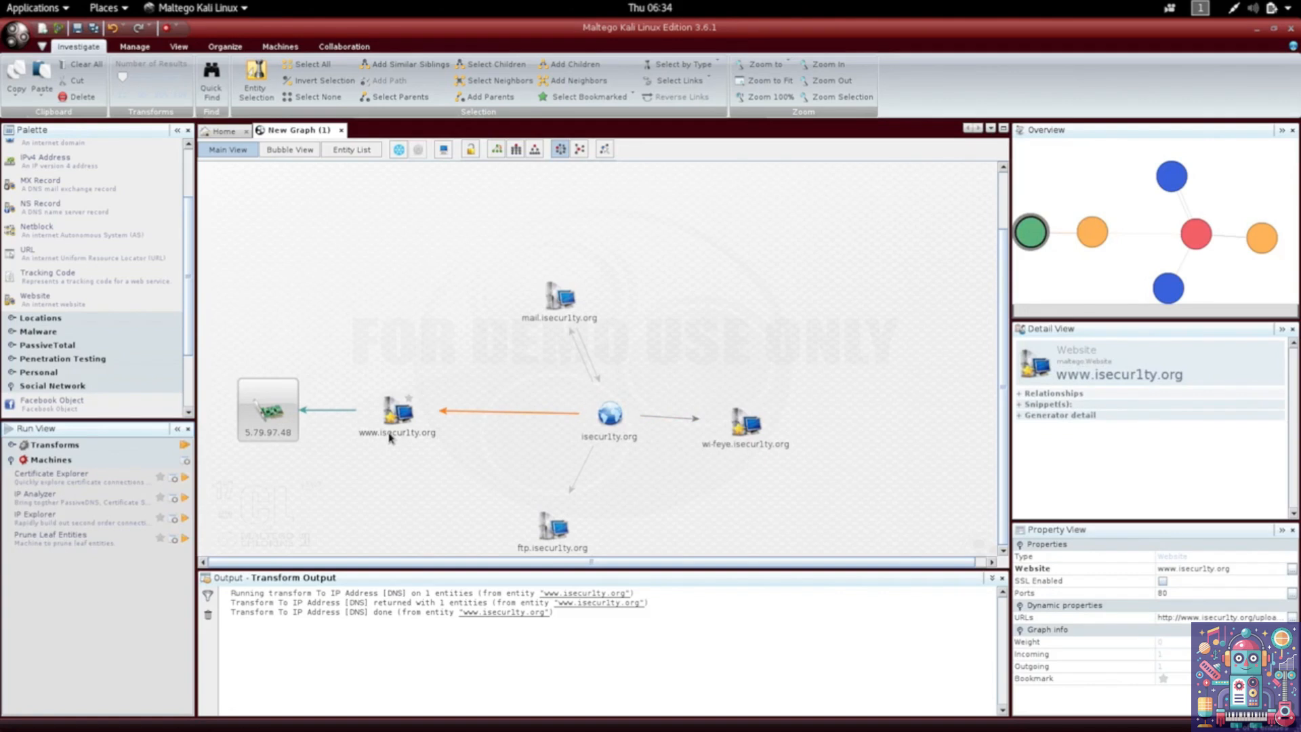
{"action": "right_click", "coordinate": [277, 422]}
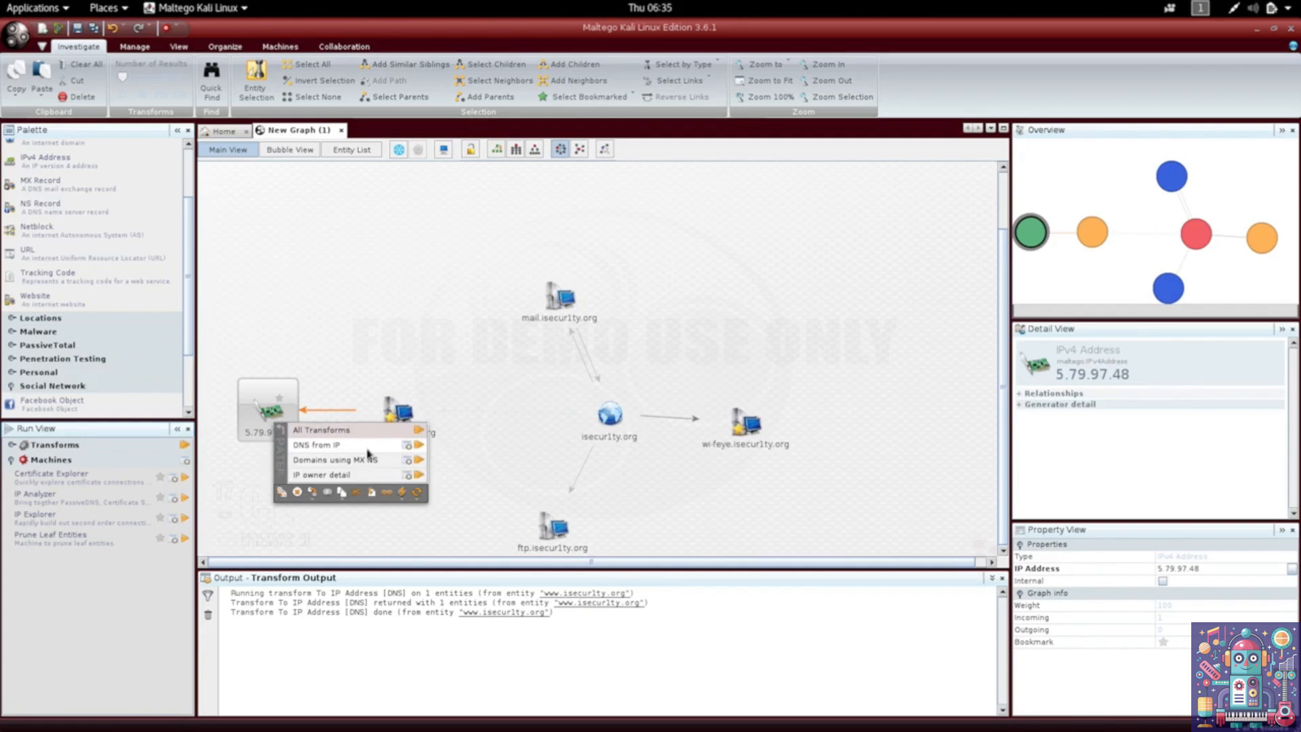
{"action": "left_click", "coordinate": [420, 449]}
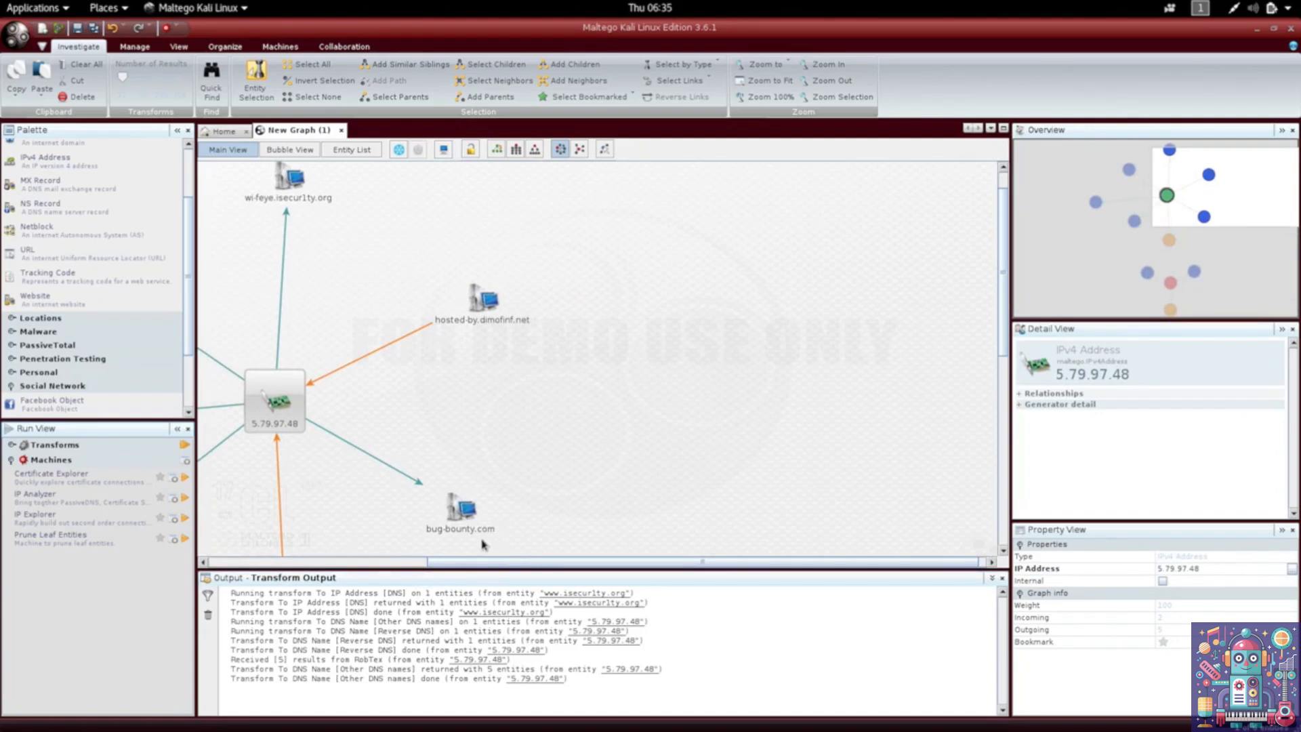
{"action": "left_click_drag", "start_coordinate": [487, 566], "coordinate": [300, 554]}
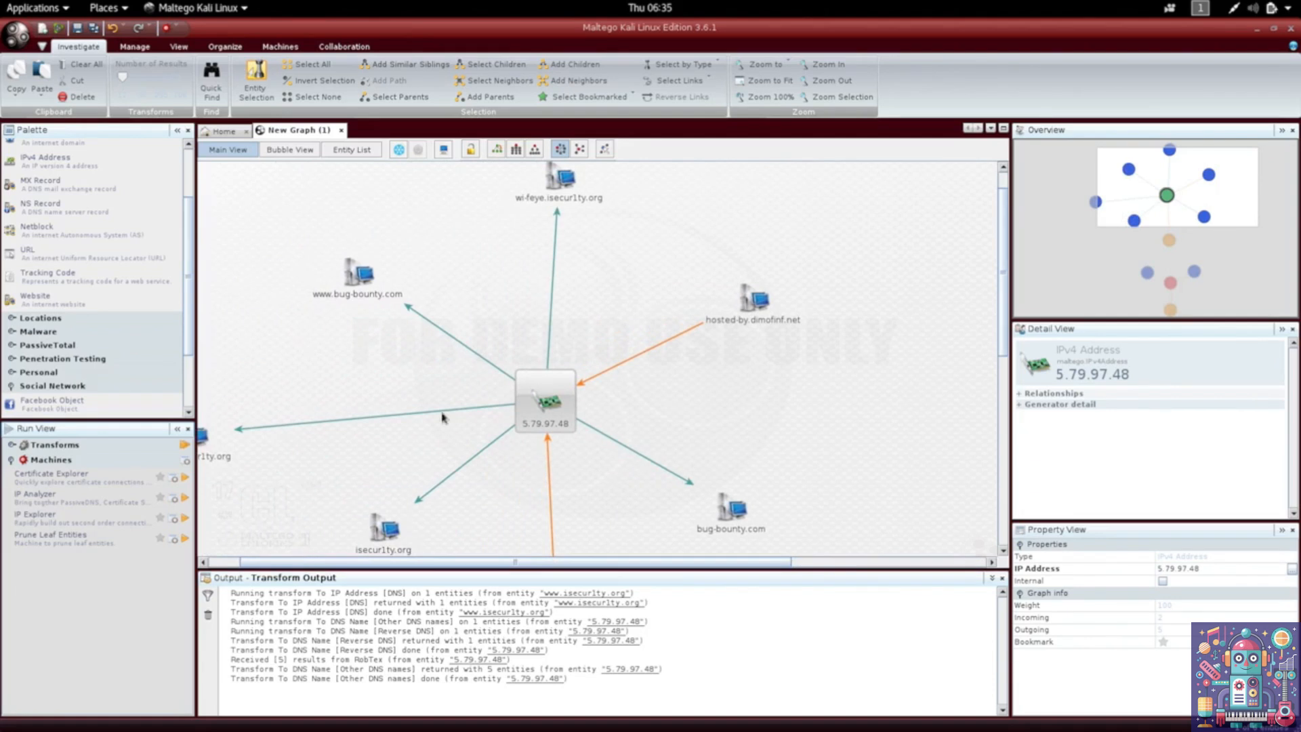
{"action": "left_click", "coordinate": [564, 407]}
{"action": "left_click_drag", "start_coordinate": [638, 562], "coordinate": [613, 677]}
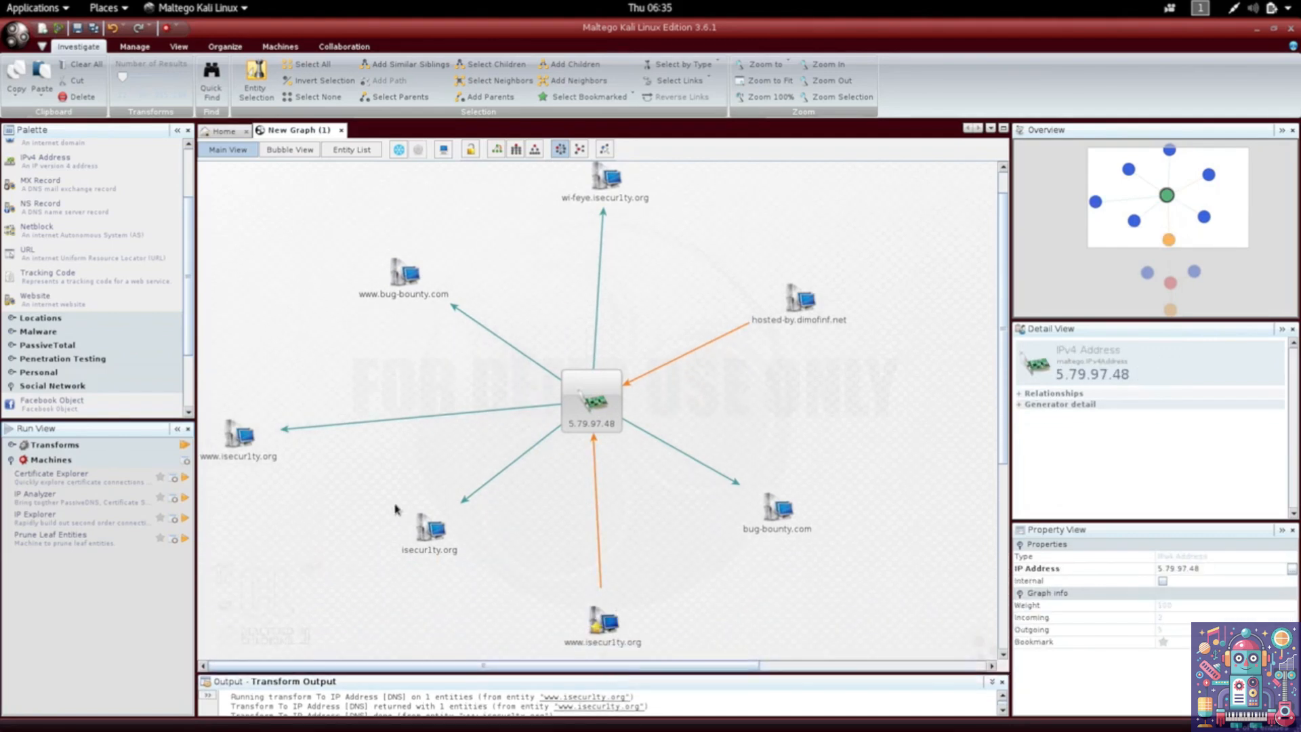
Examine the 5.79.97.48 address and the linked hosted-by.dimofinf.net entity, including its DNS name property
{"action": "left_click", "coordinate": [551, 434]}
{"action": "left_click", "coordinate": [568, 406]}
{"action": "left_click", "coordinate": [786, 324]}
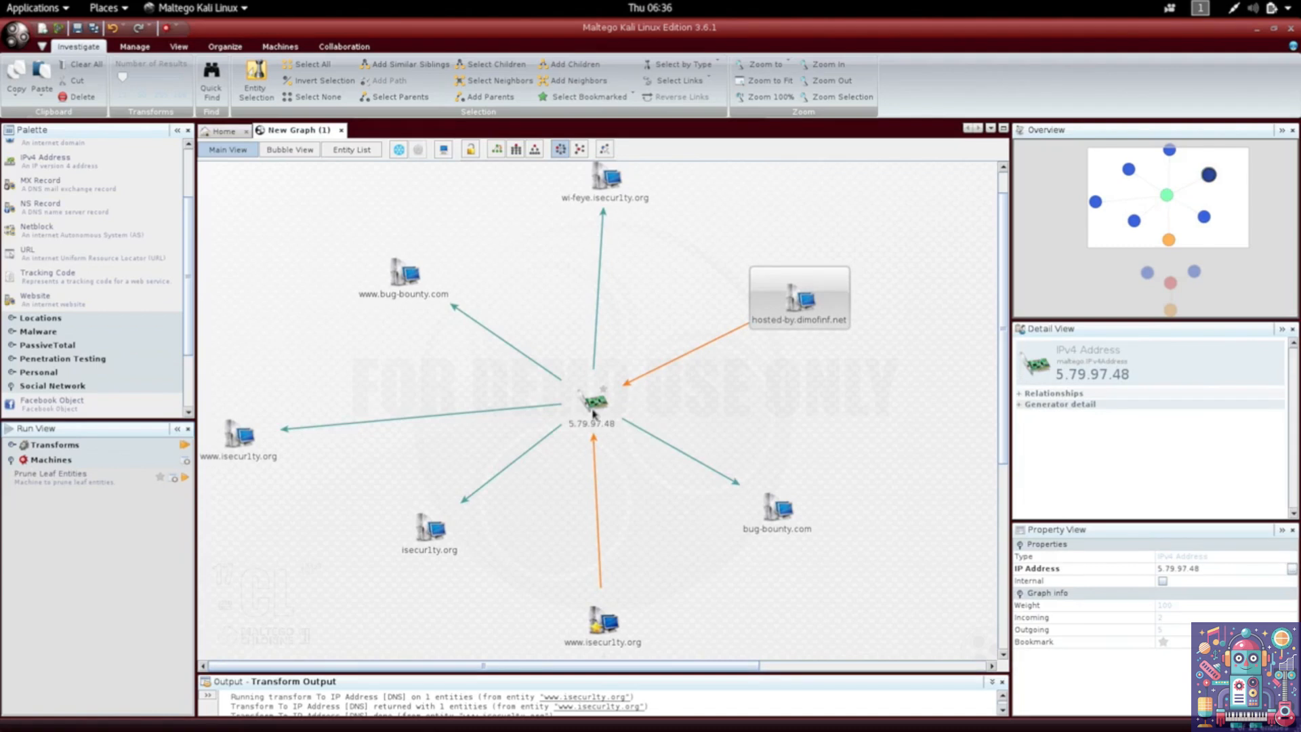
{"action": "left_click", "coordinate": [591, 418]}
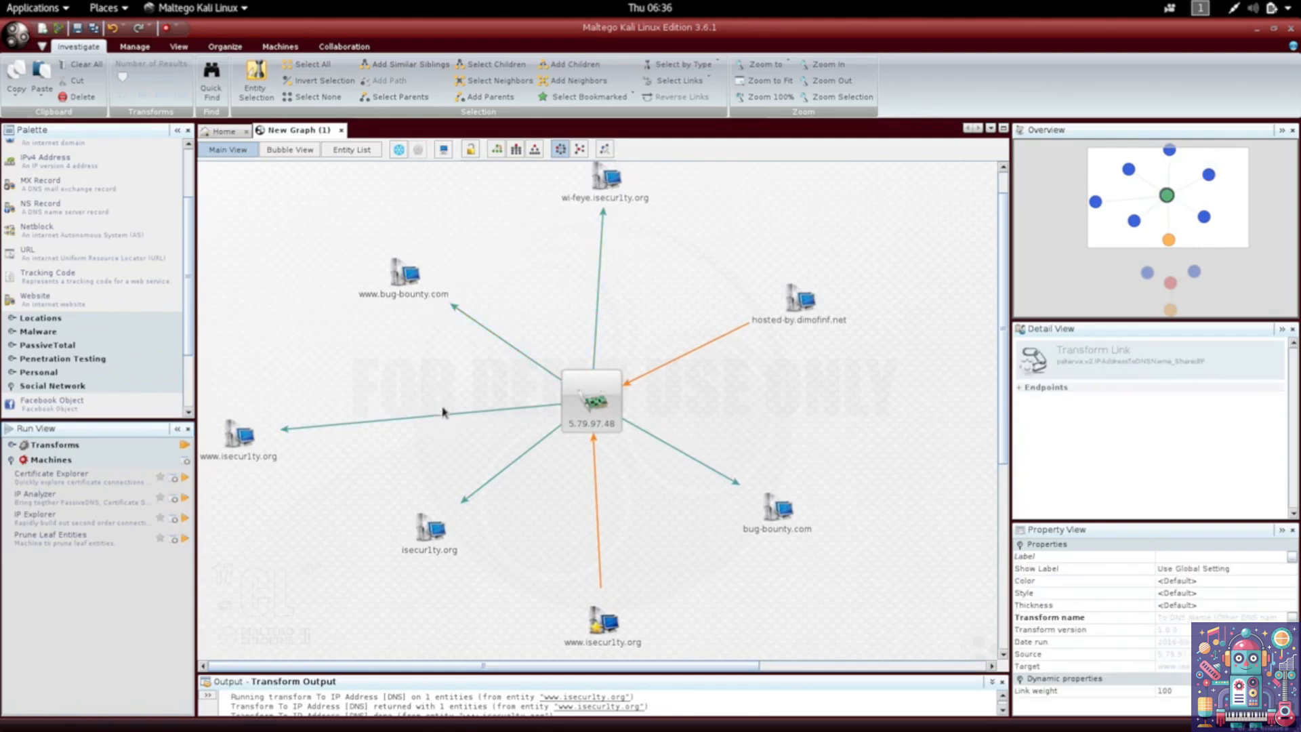
{"action": "left_click", "coordinate": [806, 322]}
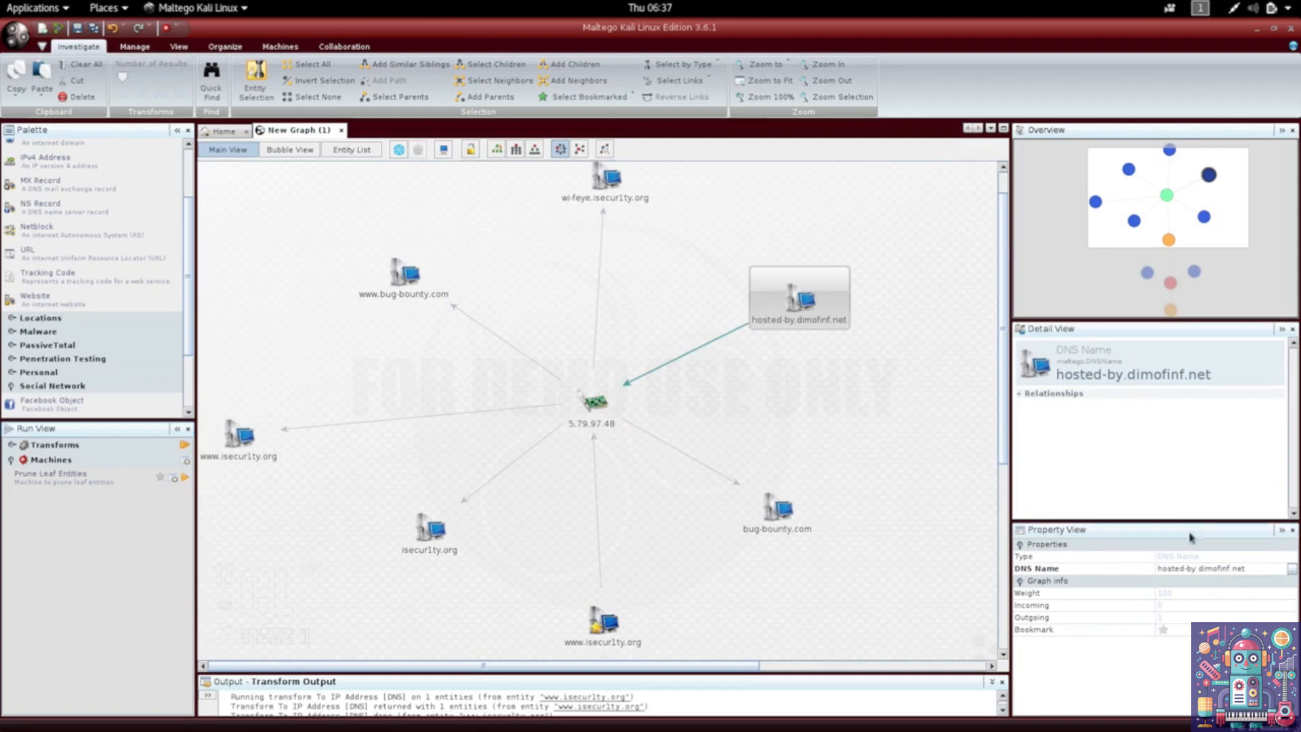
{"action": "left_click", "coordinate": [1223, 569]}
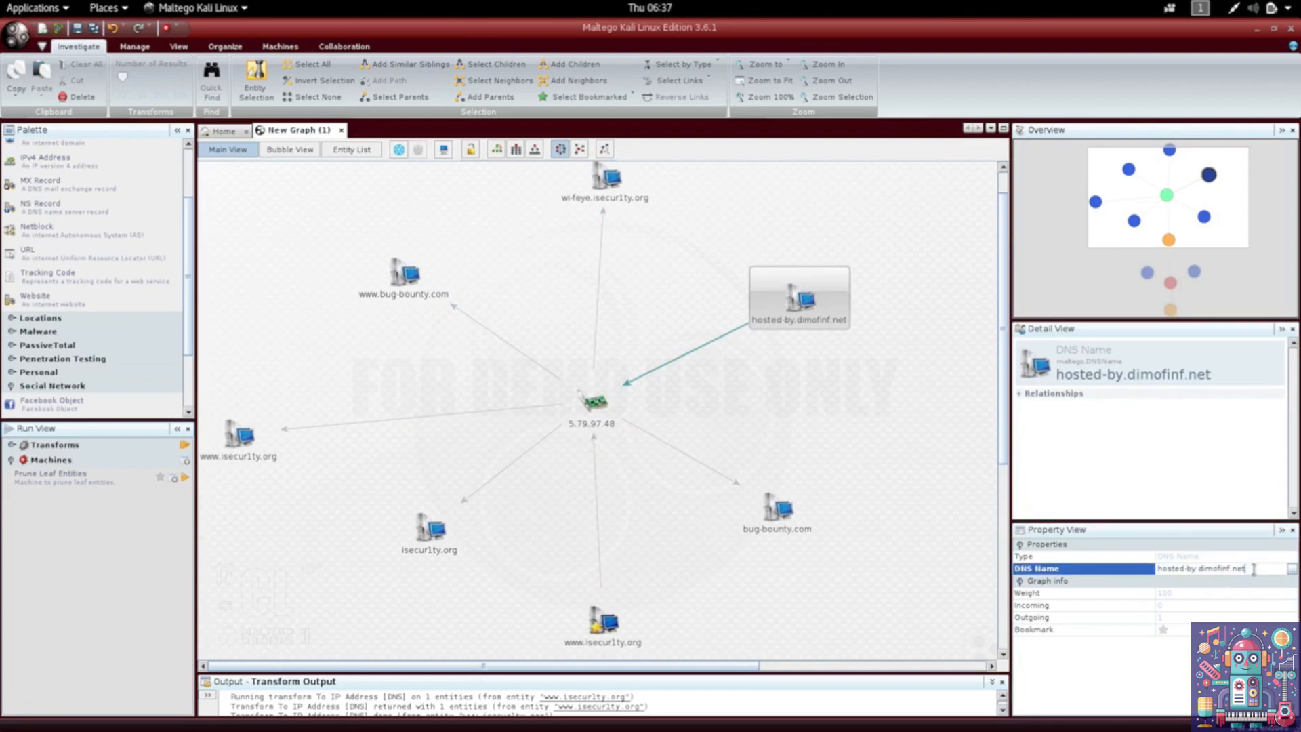
Switch to Firefox, open dimofinf.net to view the hosting provider's site, and dismiss the Reader View notice
{"action": "key", "text": "ctrl+alt+Down"}
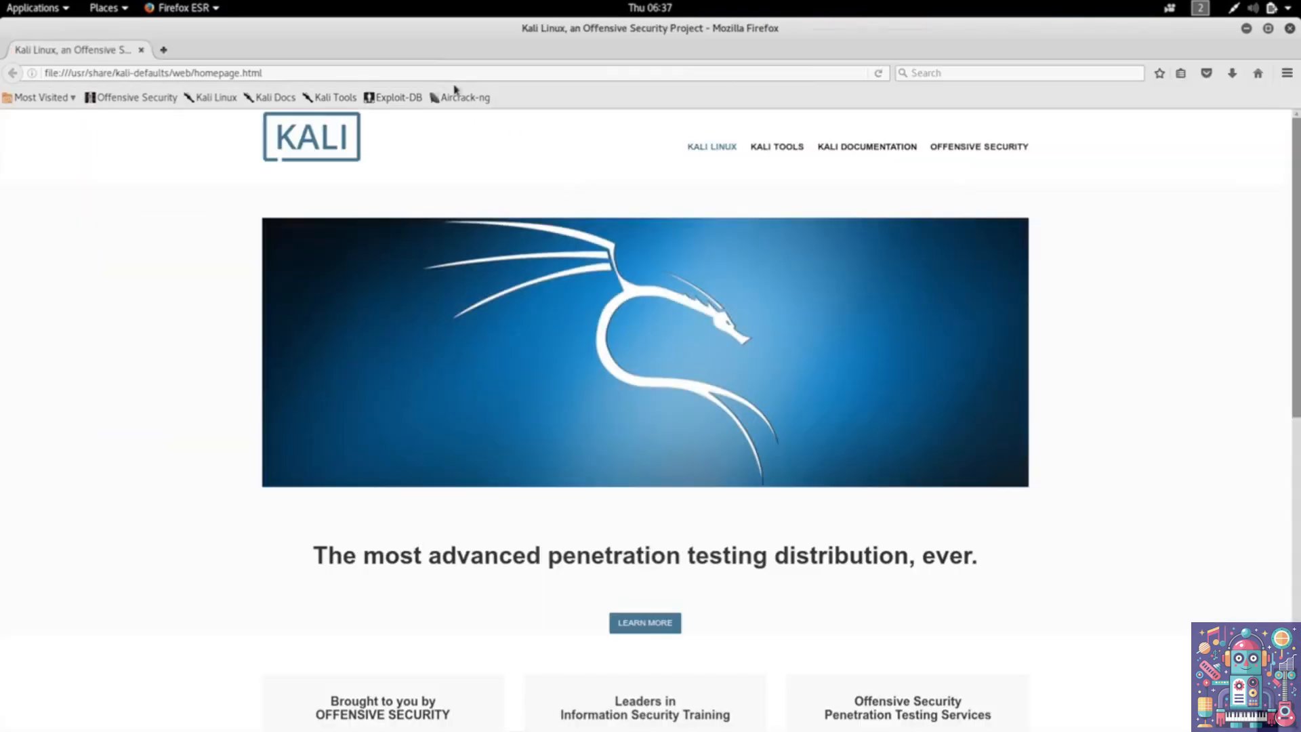
{"action": "left_click", "coordinate": [450, 73]}
{"action": "type", "text": "dimofinf.net"}
{"action": "key", "text": "Return"}
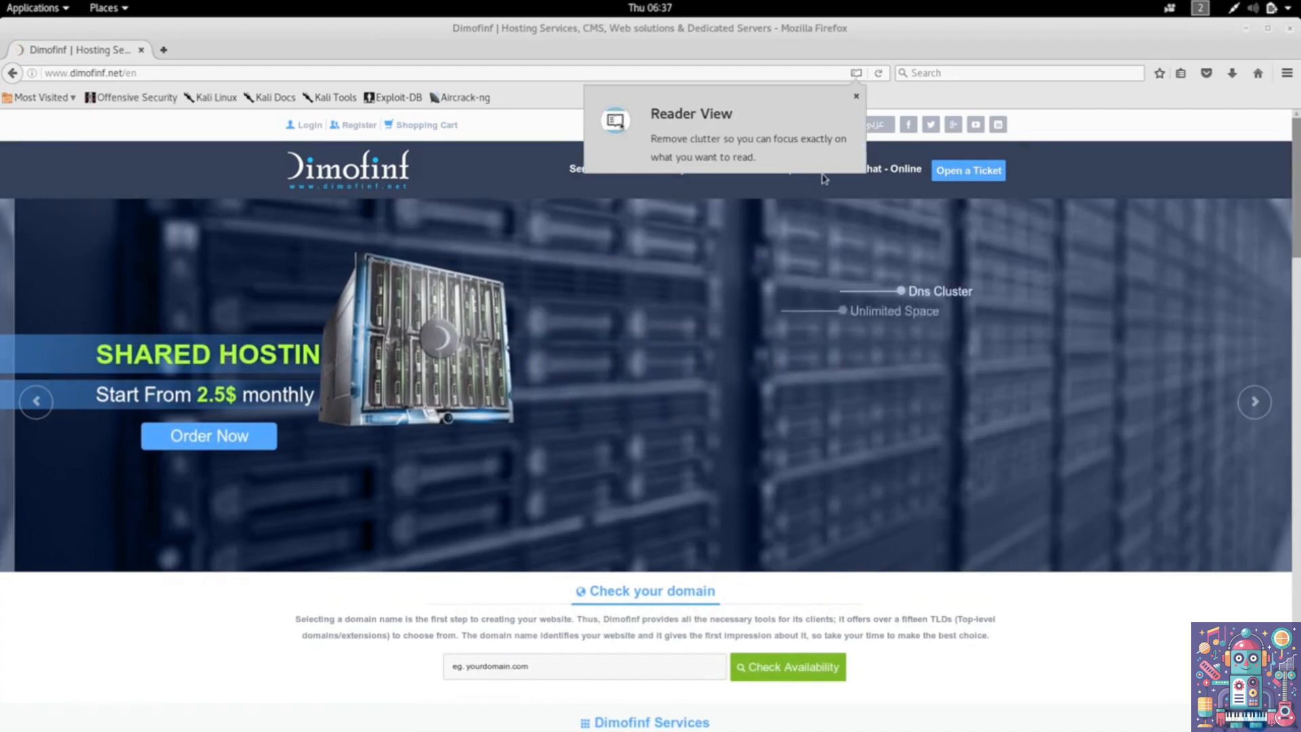
{"action": "left_click", "coordinate": [856, 97]}
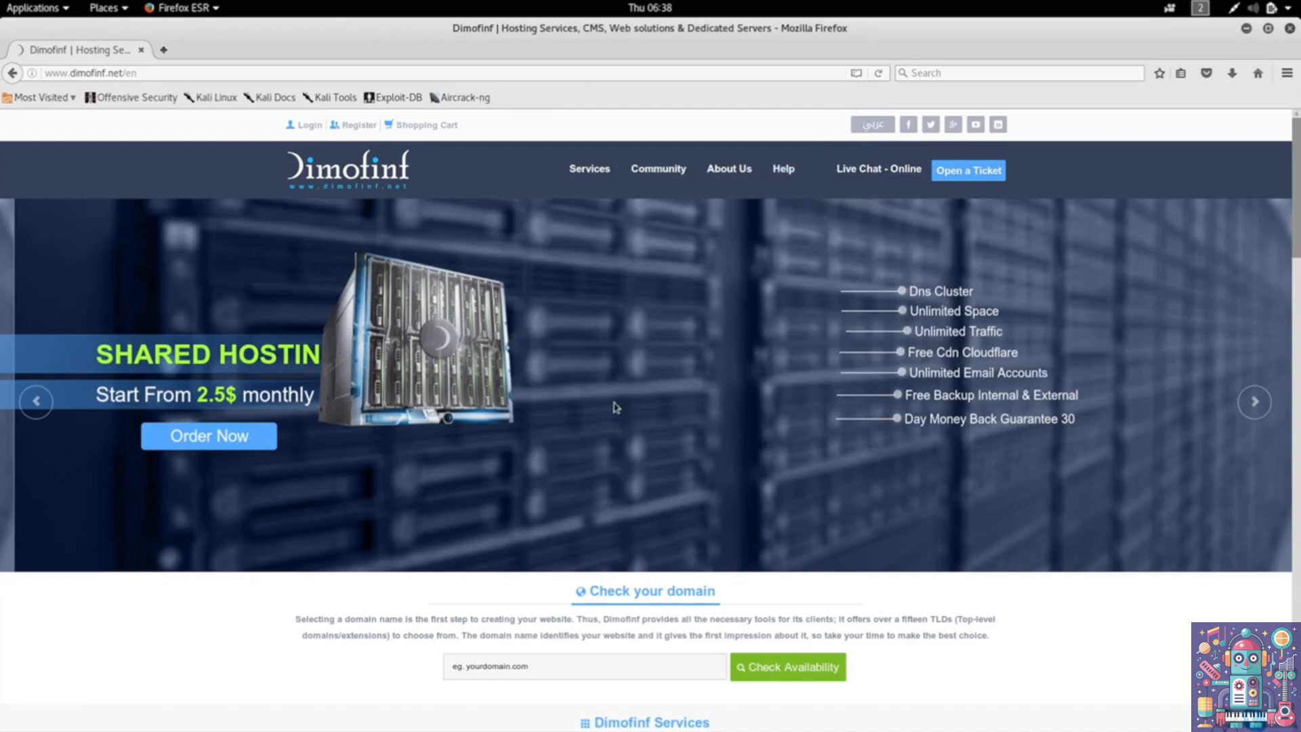
{"action": "key", "text": "ctrl+alt+Up"}
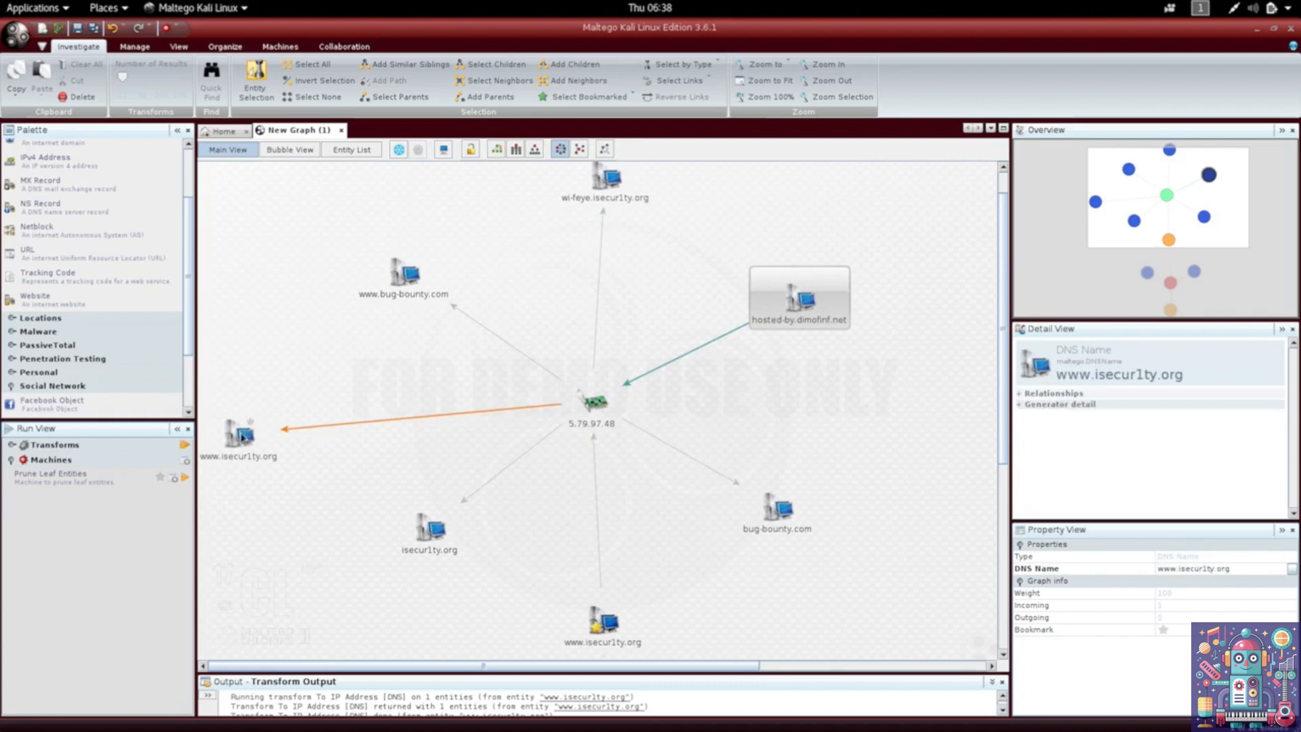
{"action": "left_click", "coordinate": [238, 447]}
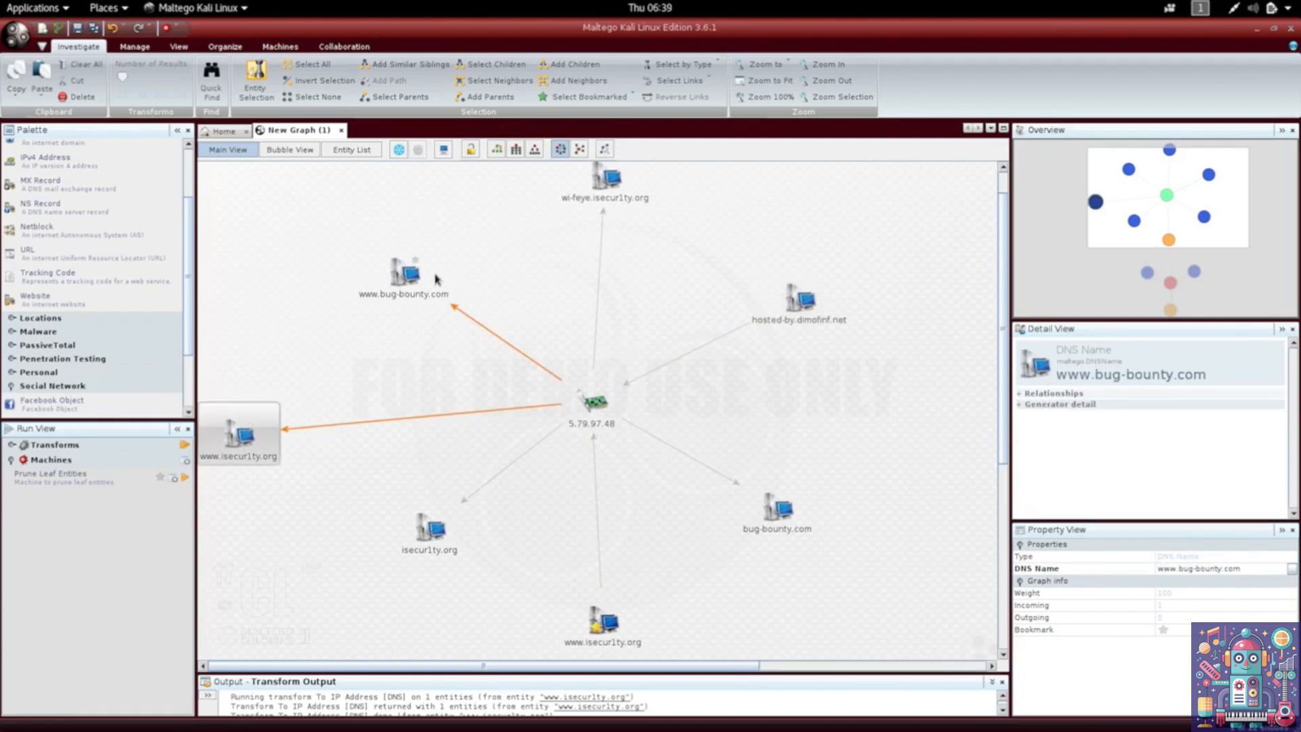
{"action": "left_click", "coordinate": [407, 292]}
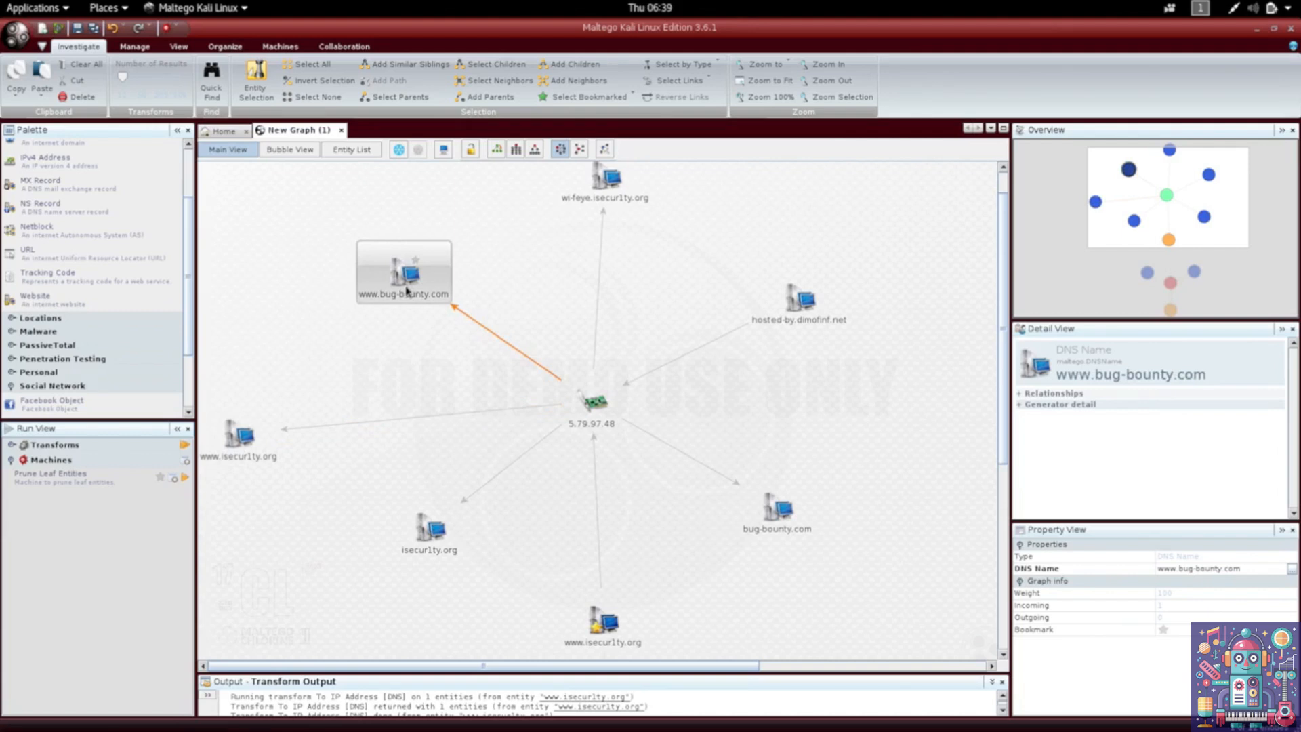
{"action": "right_click", "coordinate": [407, 292]}
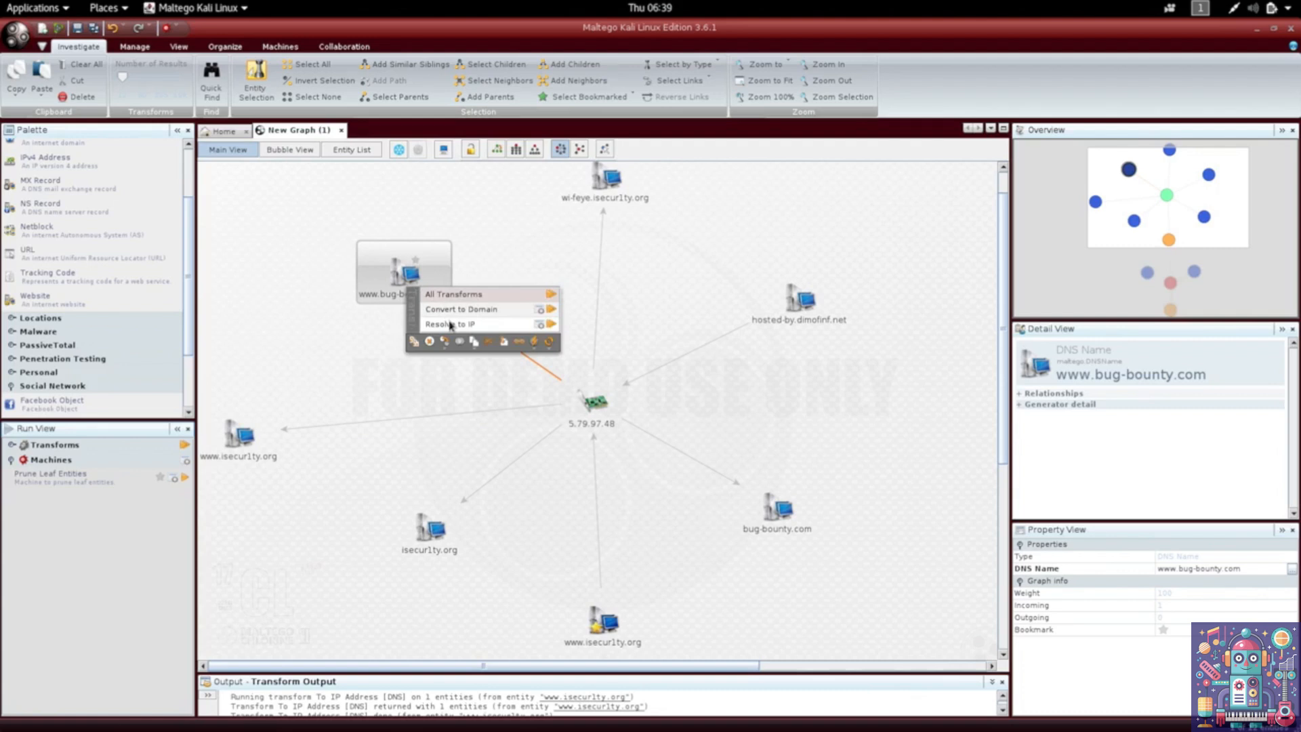
{"action": "left_click", "coordinate": [545, 308]}
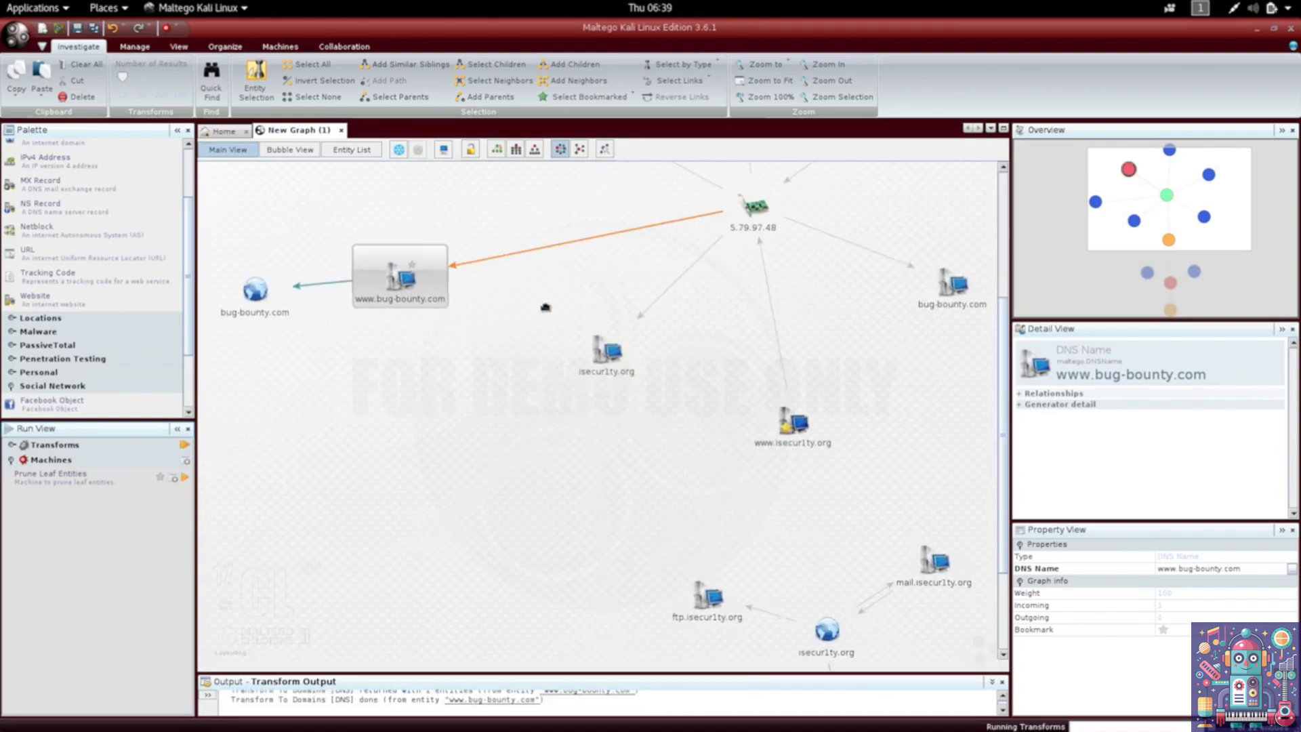
Run the Email addresses from Domain transforms on the bug-bounty.com domain entity
{"action": "left_click", "coordinate": [270, 307]}
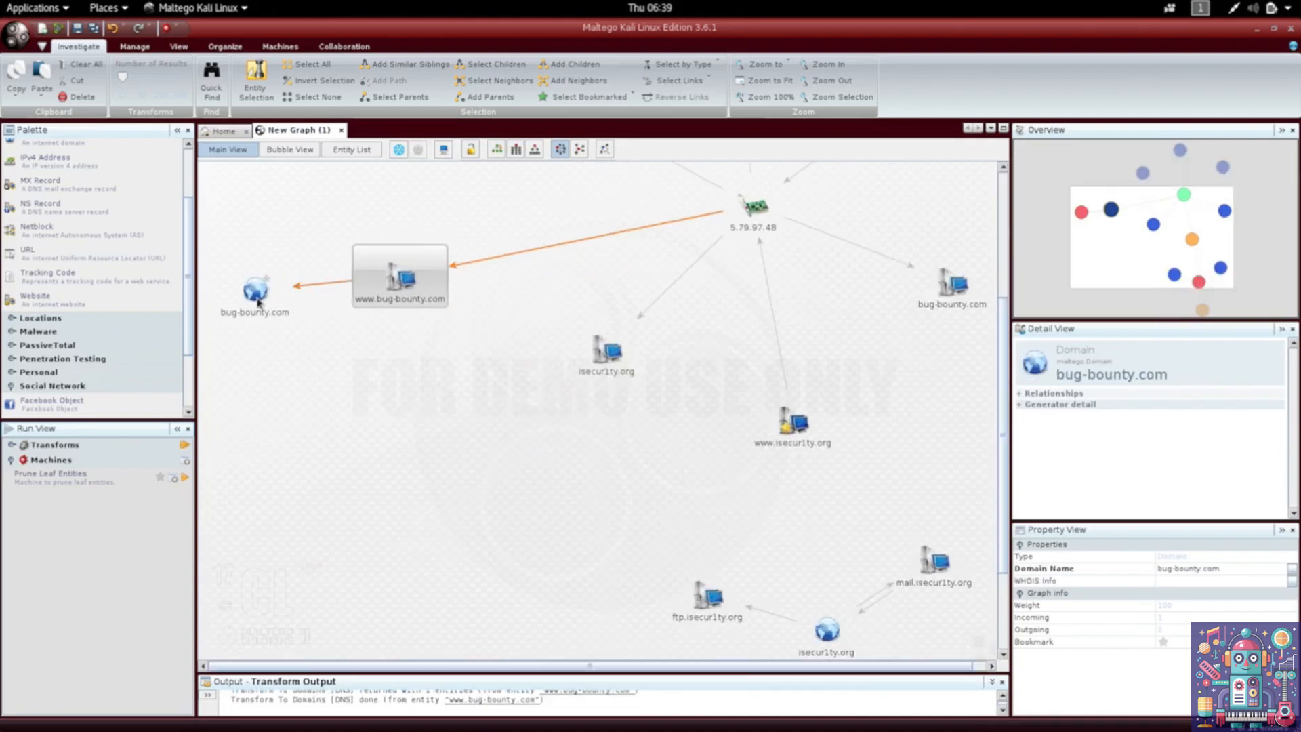
{"action": "right_click", "coordinate": [257, 296]}
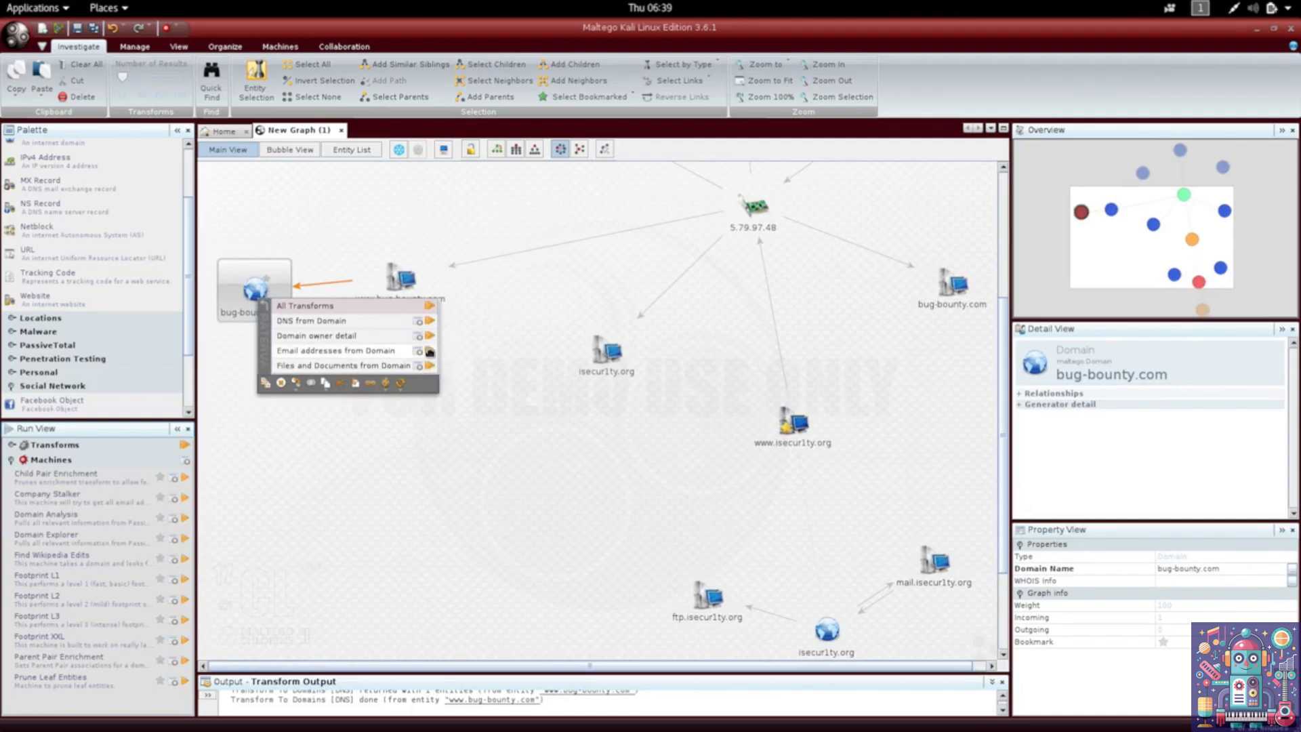
{"action": "left_click", "coordinate": [430, 351]}
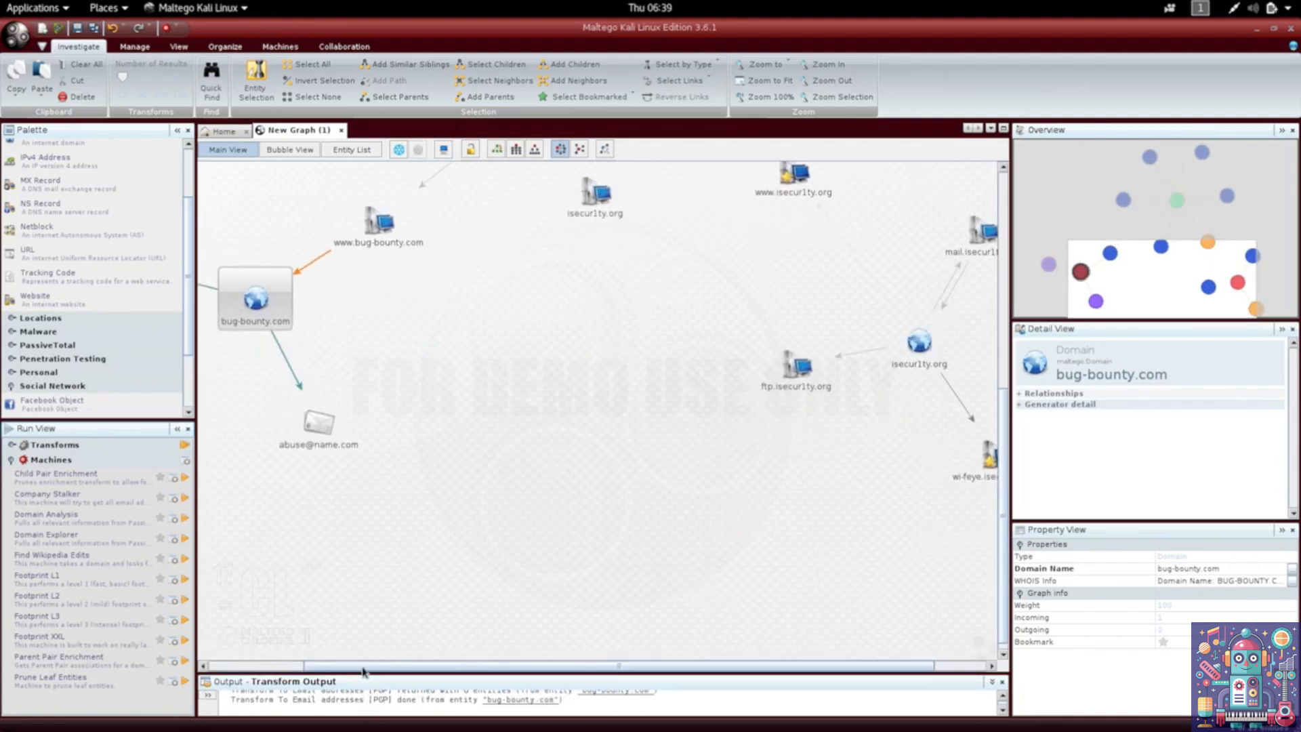
Examine the email address entity at isecur1ty.org and its connection to the bug-bounty.com domain and website
{"action": "left_click_drag", "start_coordinate": [364, 673], "coordinate": [253, 647]}
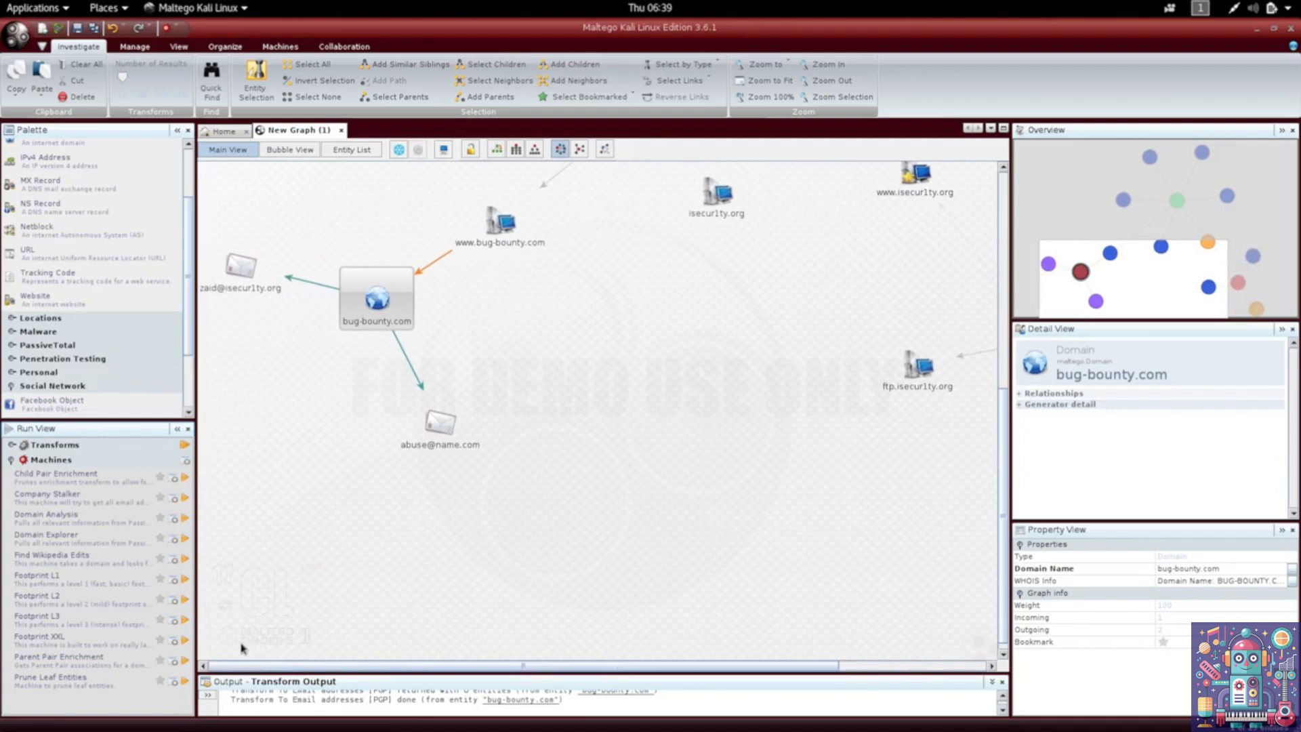
{"action": "left_click", "coordinate": [252, 286]}
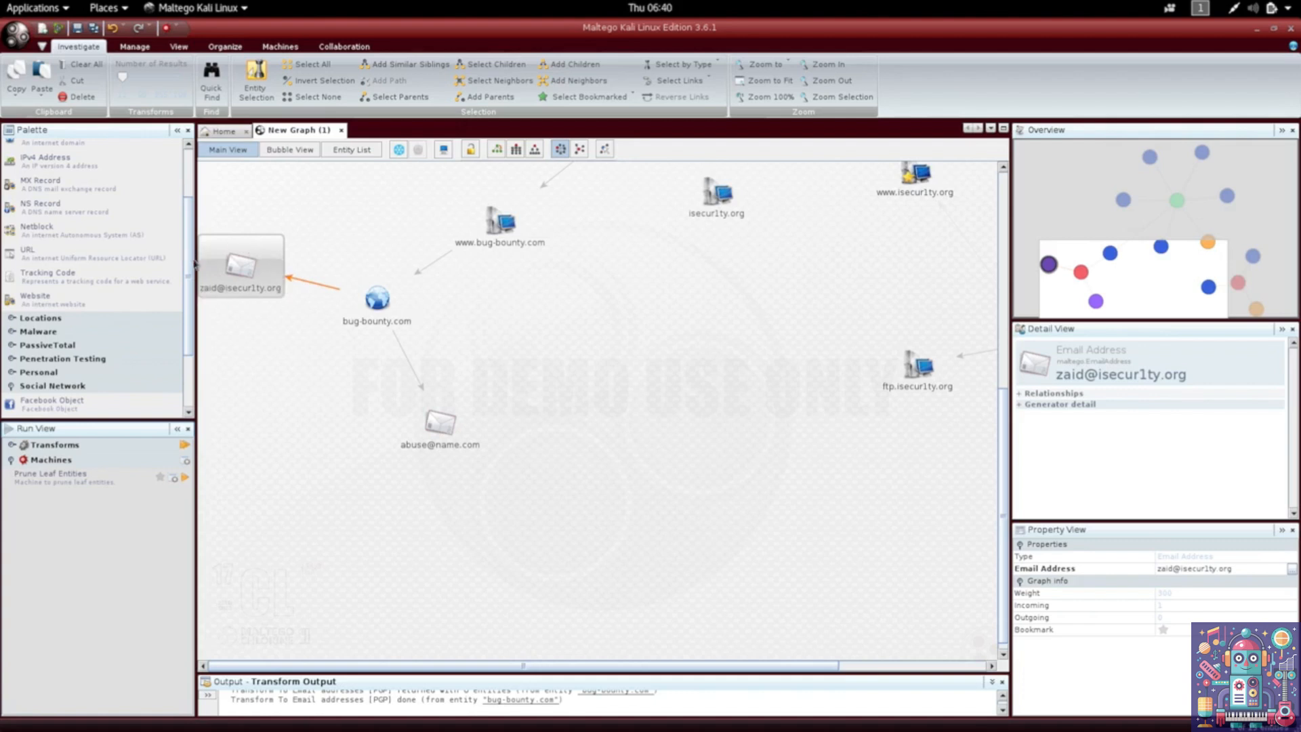
{"action": "left_click", "coordinate": [378, 298]}
{"action": "left_click", "coordinate": [501, 242]}
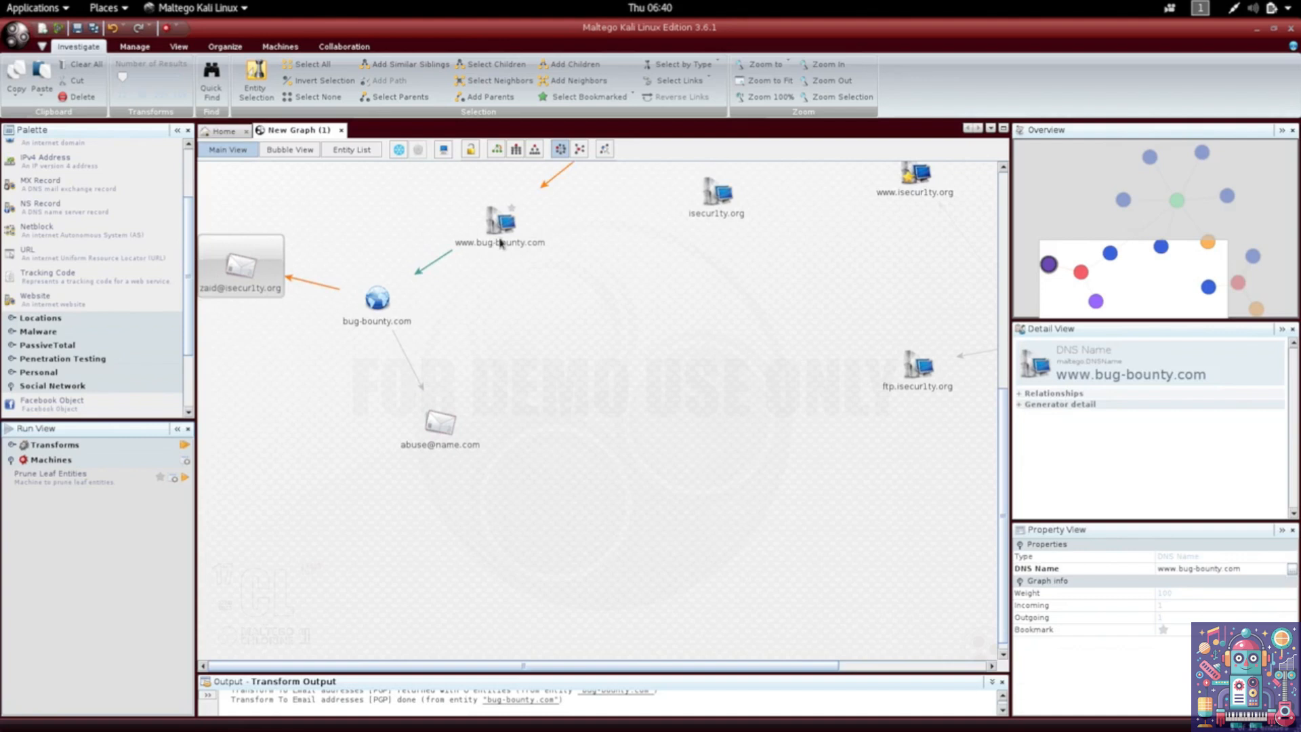